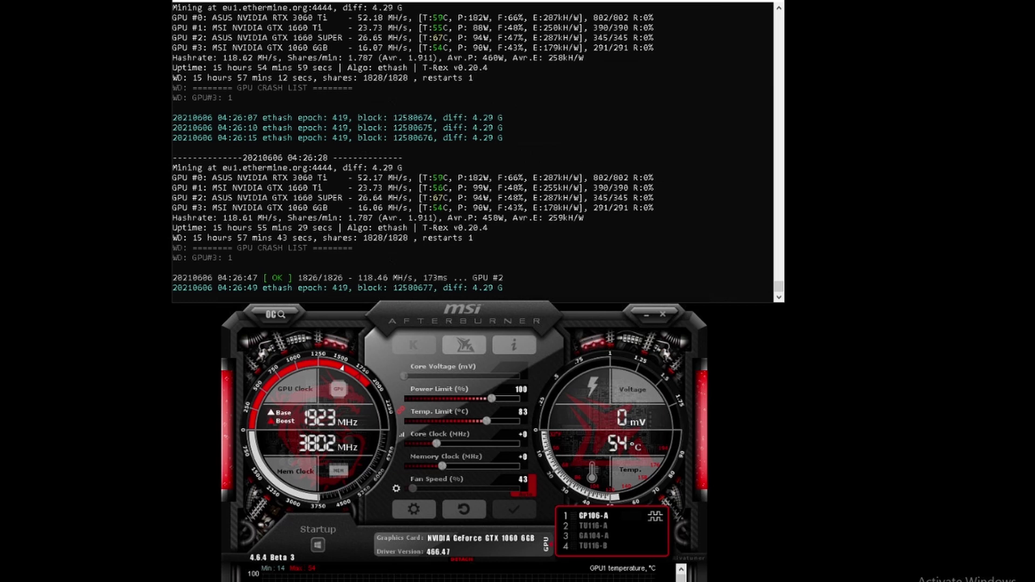
- Turn off automatic fan control and commit a fixed manual fan speed of 80%
{"action": "left_click", "coordinate": [530, 493]}
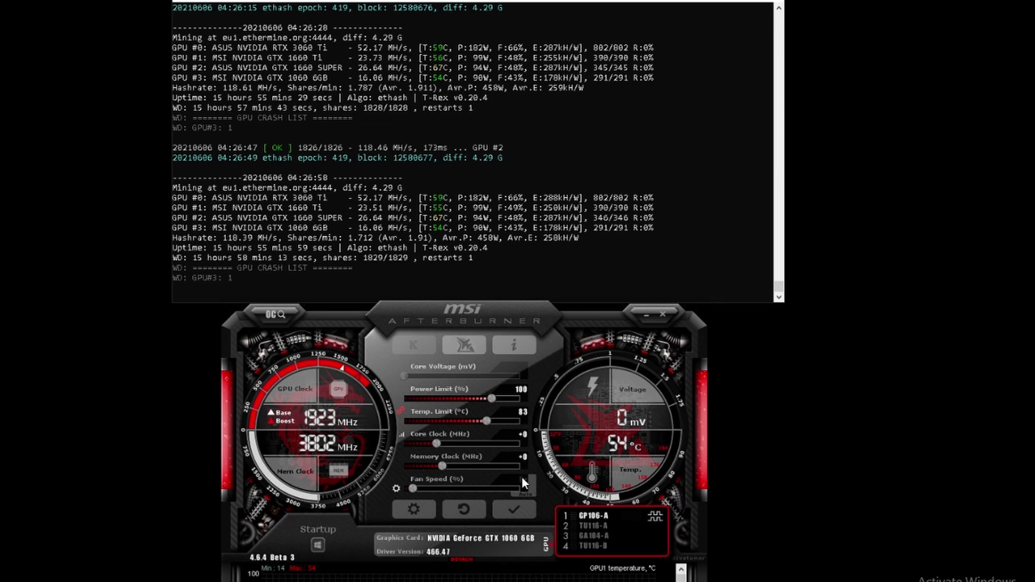
{"action": "type", "text": "66"}
{"action": "key", "text": "Return"}
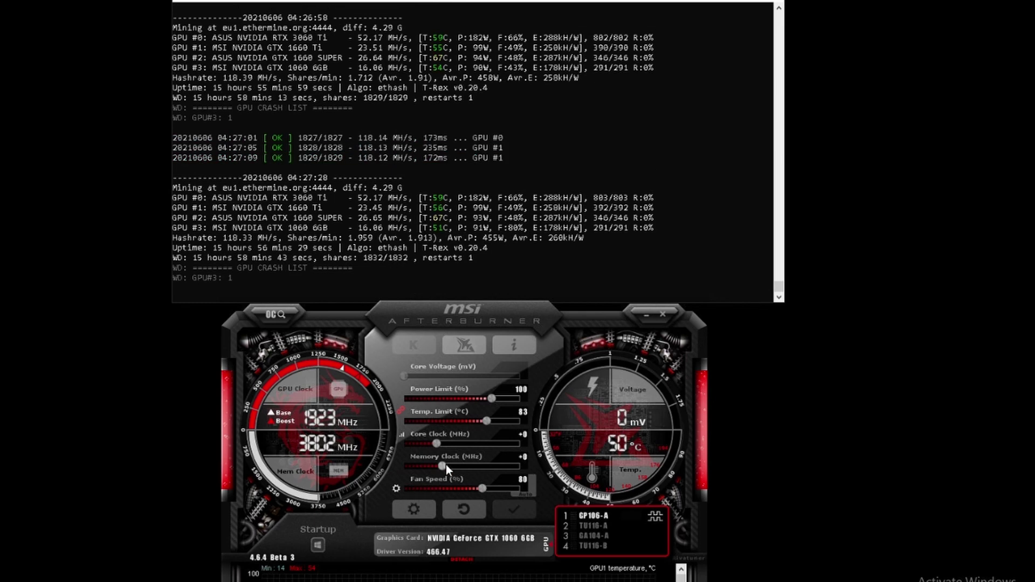
- Lower the memory clock offset to -502 MHz and apply the change
{"action": "left_click_drag", "start_coordinate": [441, 466], "coordinate": [389, 465]}
{"action": "left_click", "coordinate": [516, 513]}
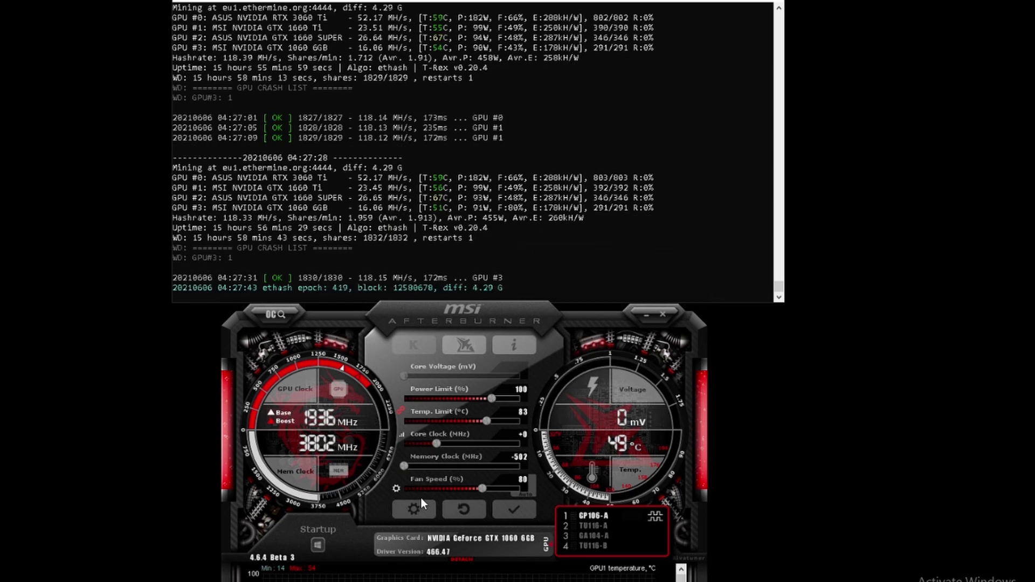
{"action": "left_click", "coordinate": [519, 510]}
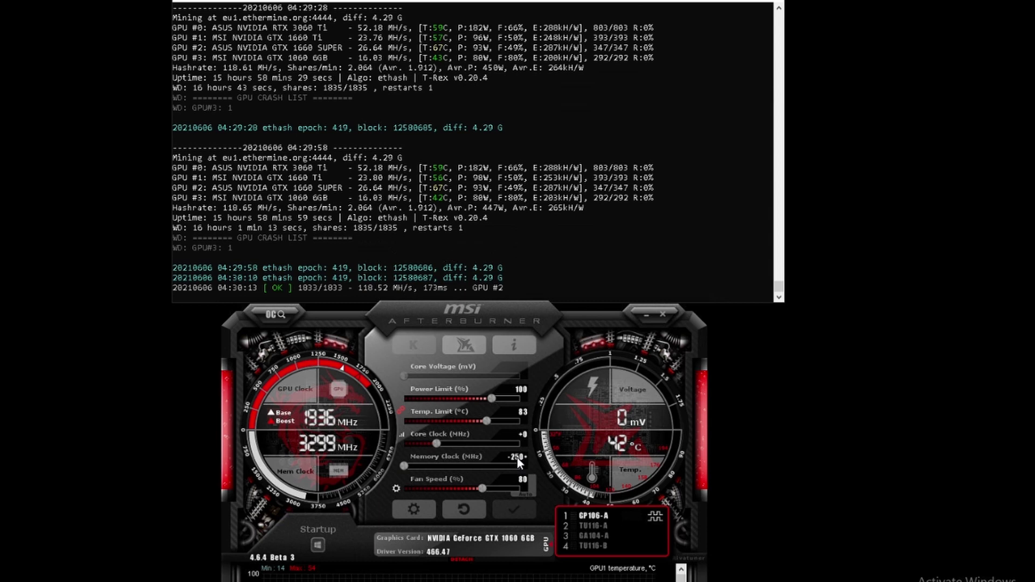
- Commit a -250 MHz memory clock offset and apply it
{"action": "key", "text": "Return"}
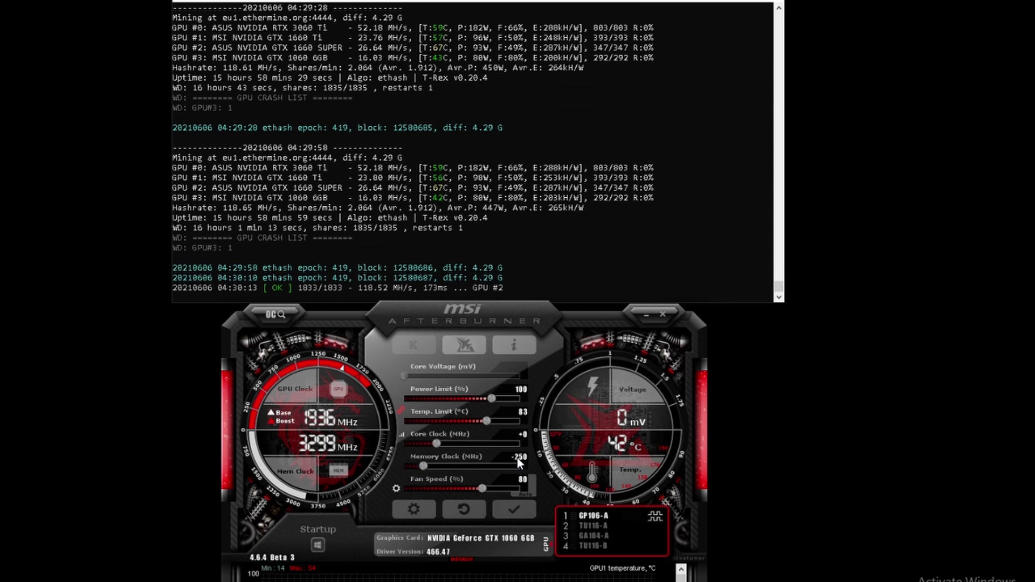
{"action": "left_click", "coordinate": [516, 510]}
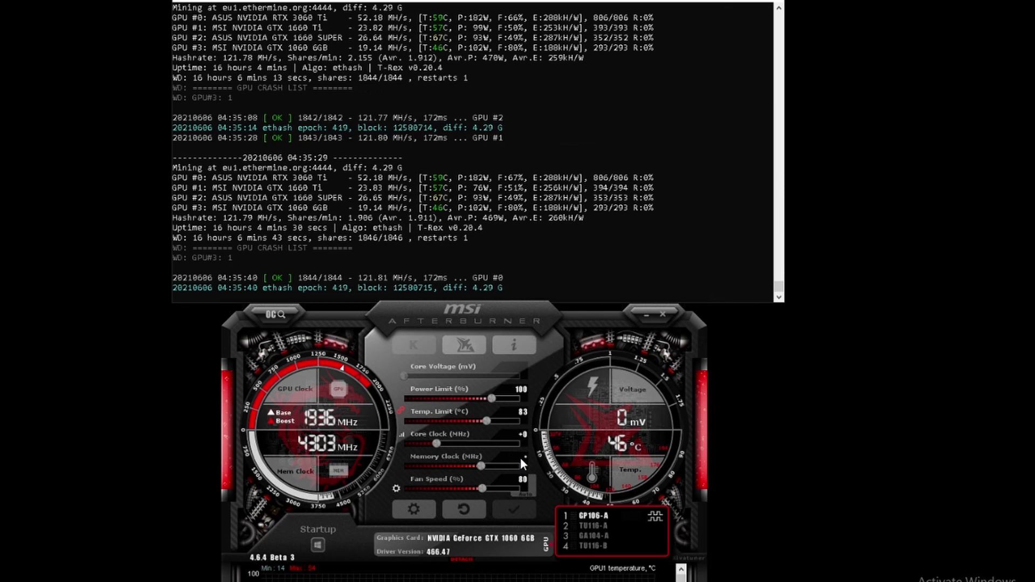
- Commit a +750 MHz memory clock offset and apply it for 4551 MHz memory
{"action": "key", "text": "Return"}
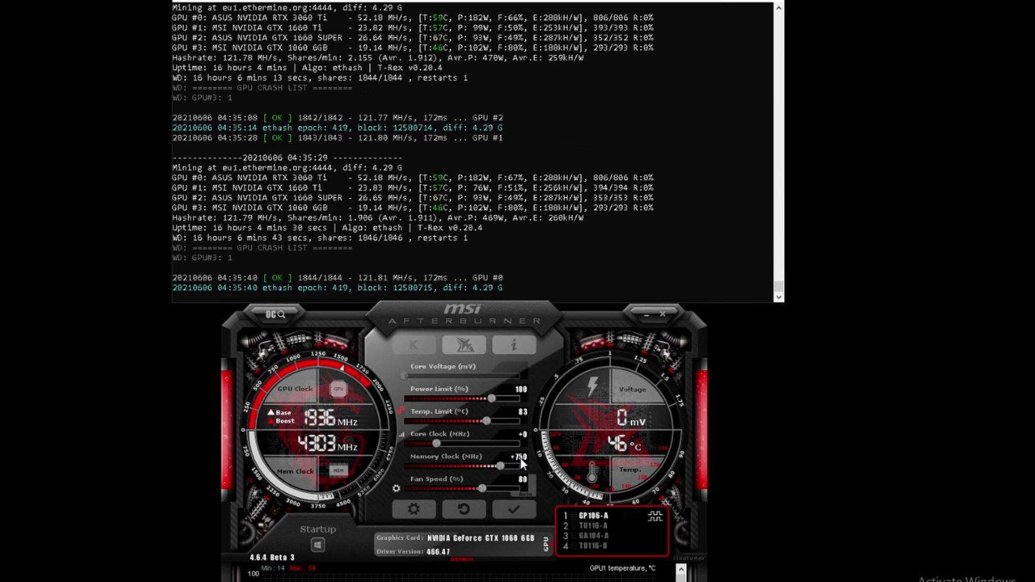
{"action": "left_click", "coordinate": [516, 510]}
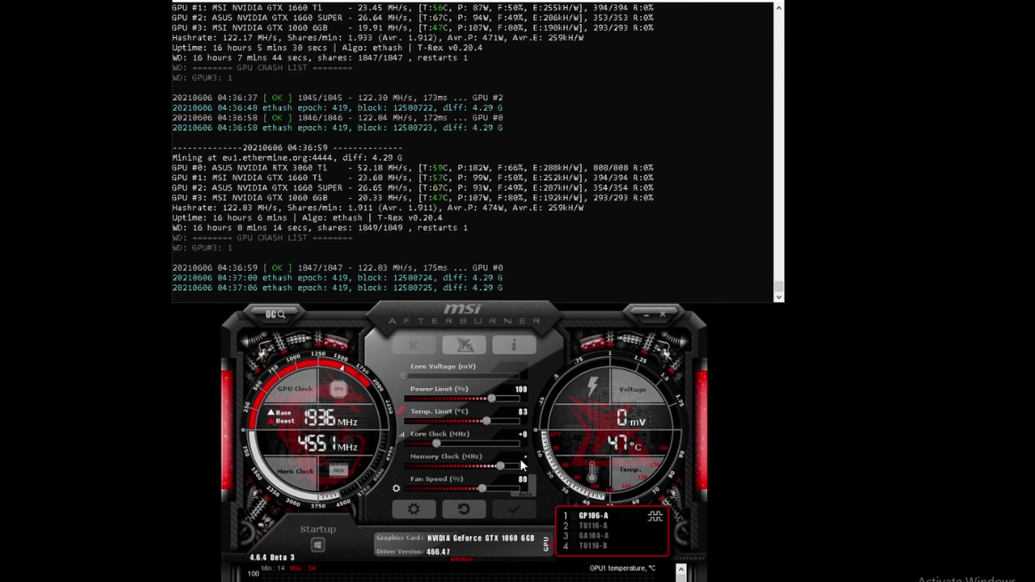
- Set the memory clock offset to its +1000 MHz maximum and apply it
{"action": "left_click", "coordinate": [521, 464]}
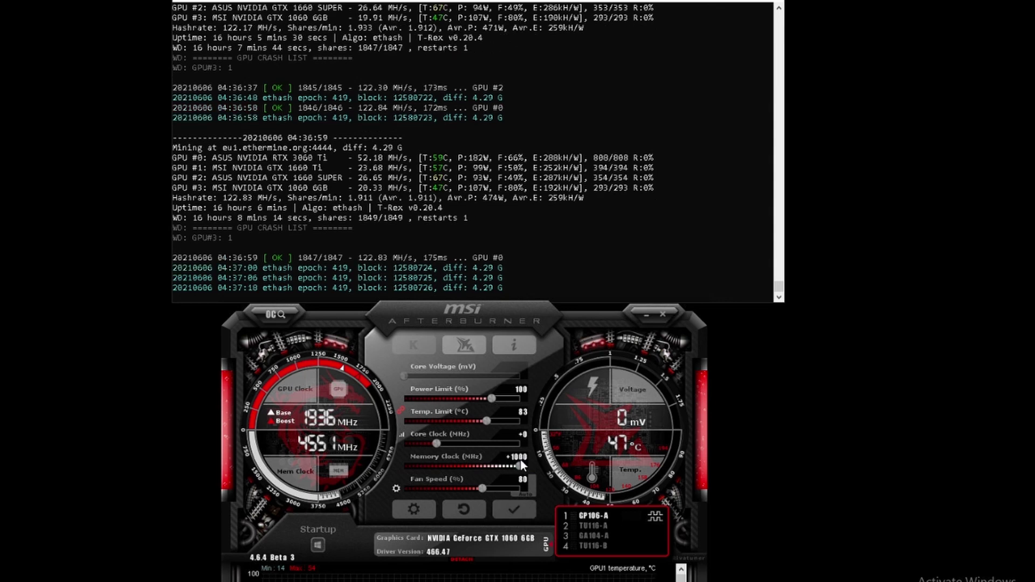
{"action": "left_click", "coordinate": [517, 509]}
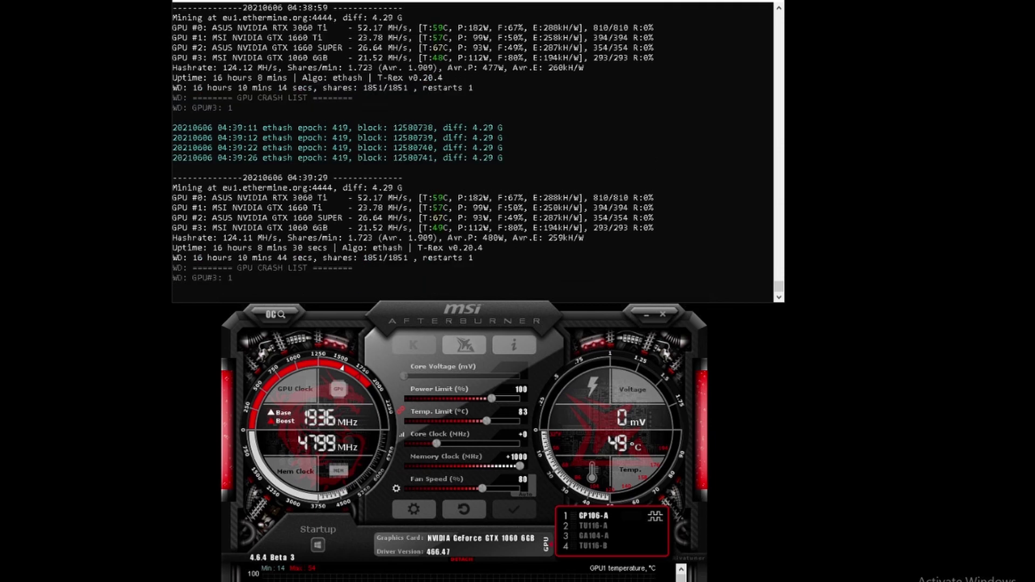
- Try a -400 core clock offset, then settle on -250 core with +1000 memory applied
{"action": "left_click_drag", "start_coordinate": [436, 443], "coordinate": [401, 438]}
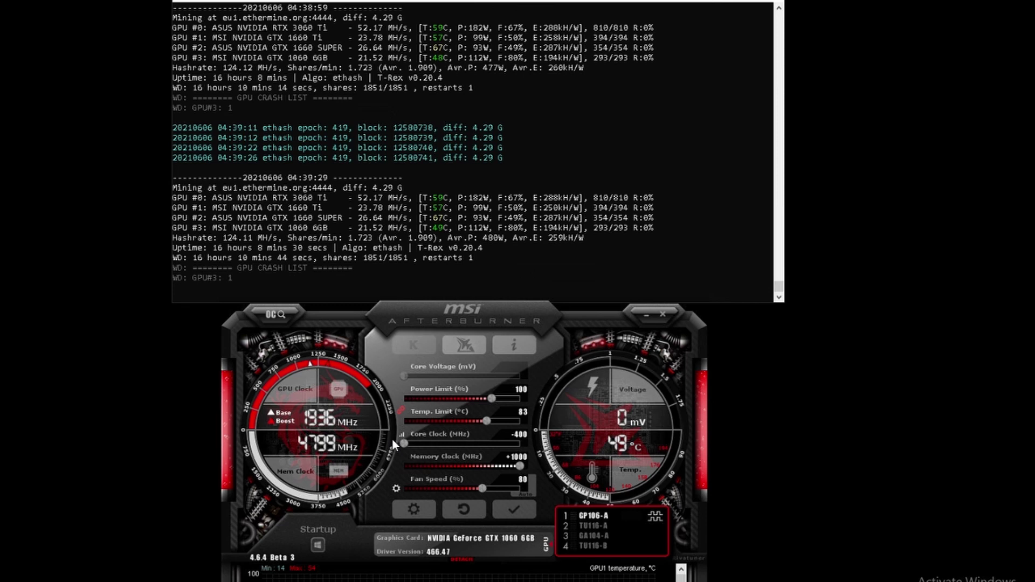
{"action": "left_click", "coordinate": [524, 509]}
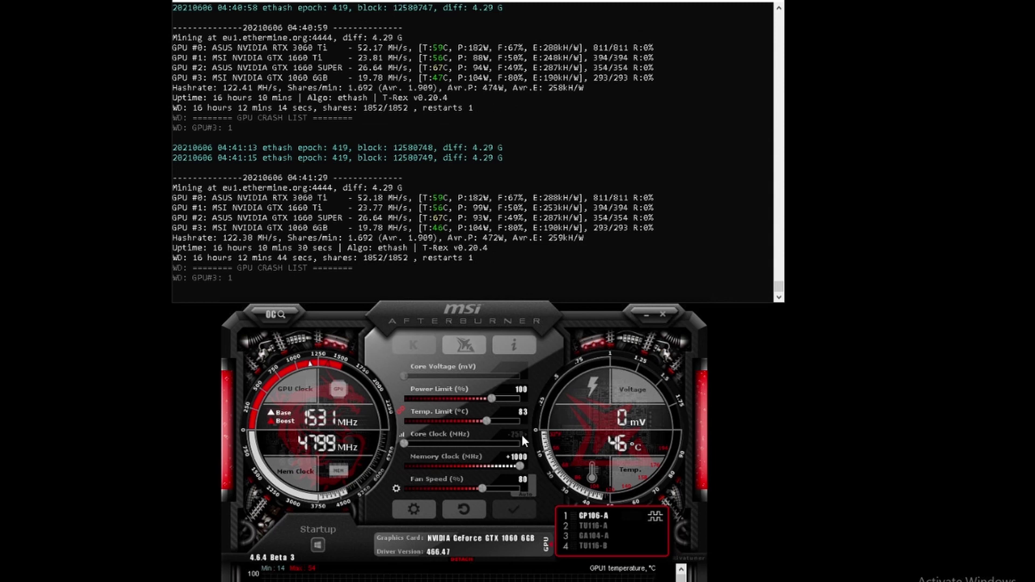
{"action": "type", "text": "0"}
{"action": "key", "text": "Return"}
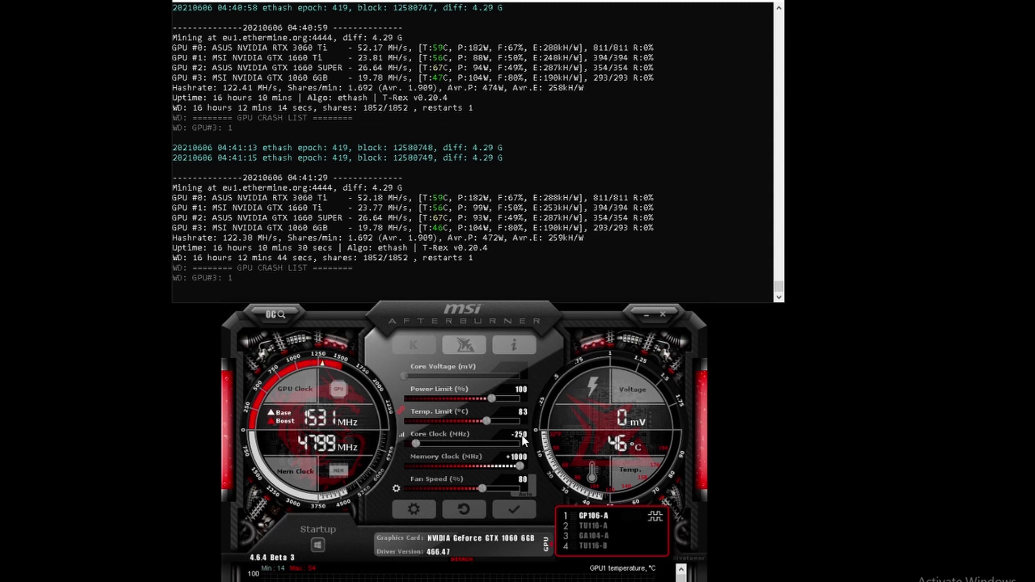
{"action": "left_click", "coordinate": [510, 510]}
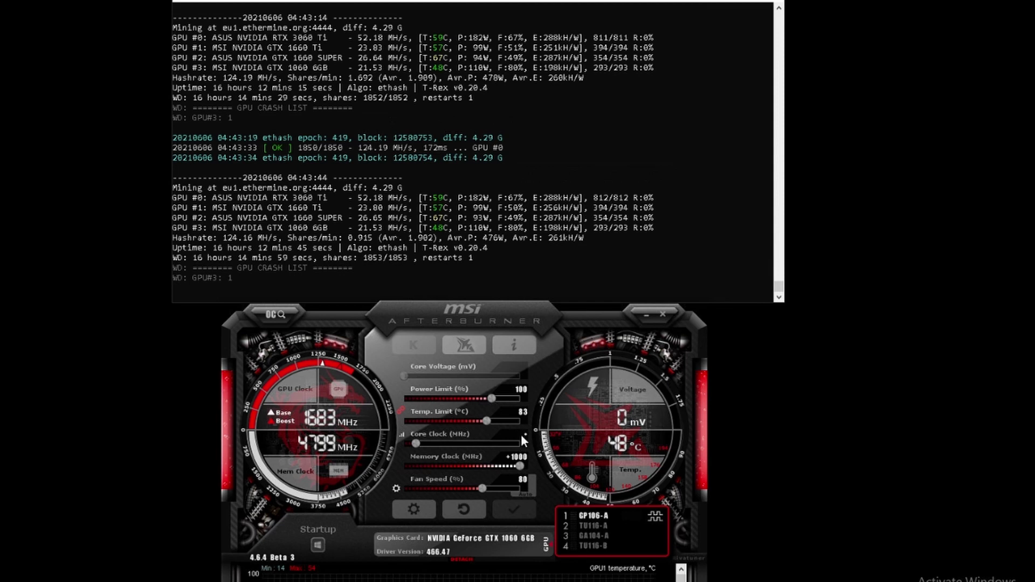
{"action": "key", "text": "Return"}
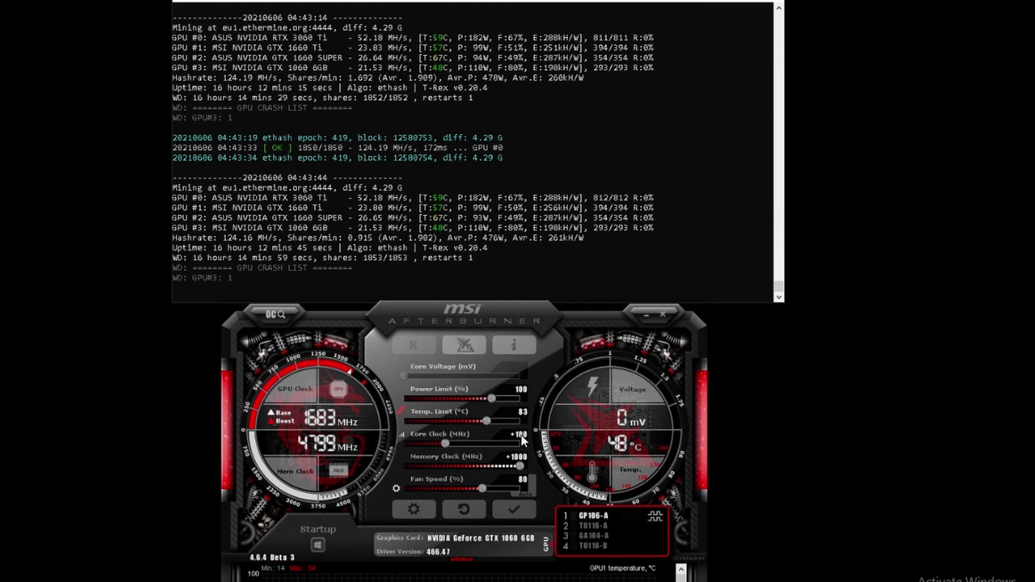
{"action": "left_click", "coordinate": [516, 514]}
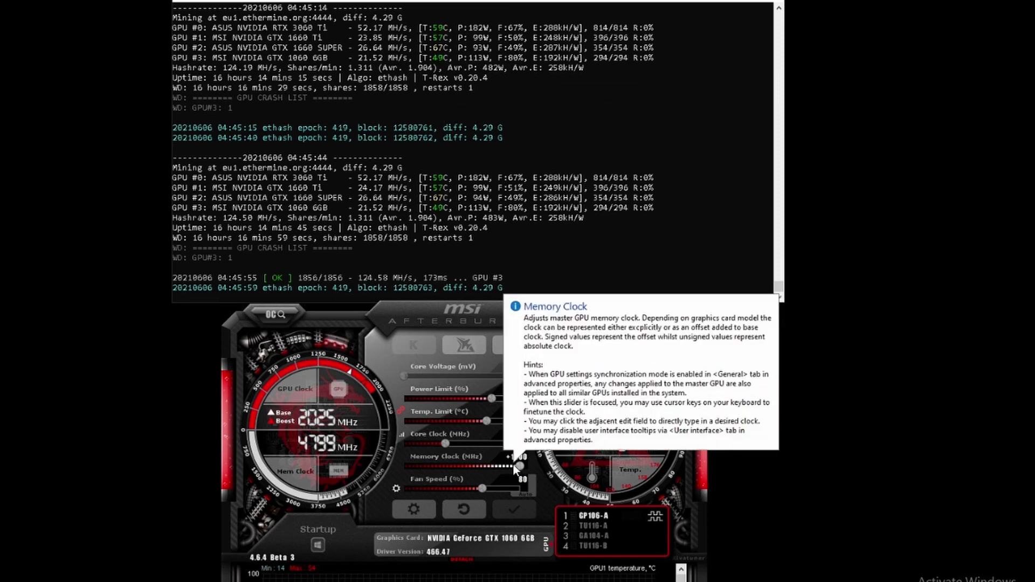
{"action": "left_click", "coordinate": [510, 512]}
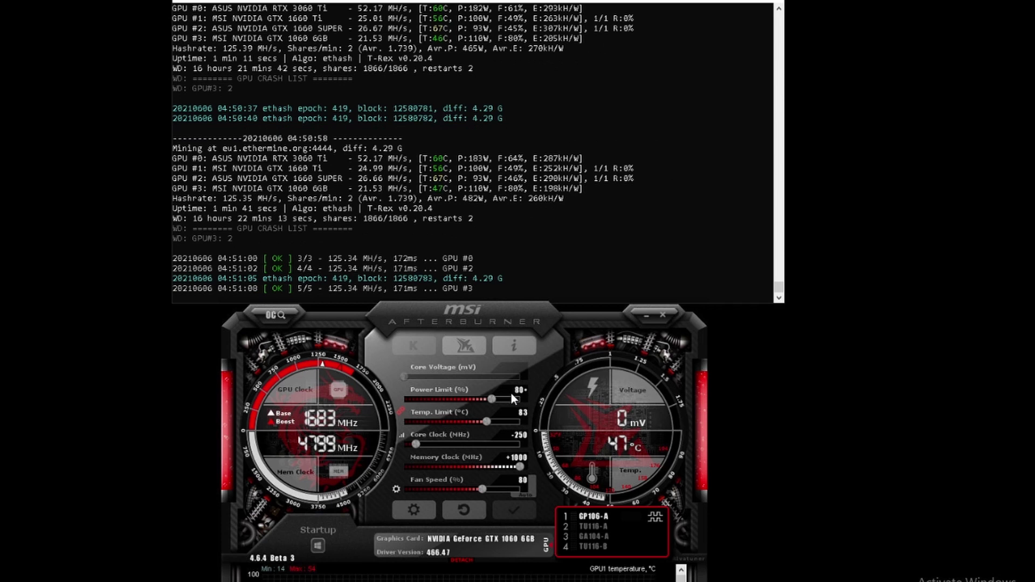
- Lower the power limit to 80% (temp limit 74) and apply it
{"action": "key", "text": "Left"}
{"action": "key", "text": "Left"}
{"action": "key", "text": "Left"}
{"action": "key", "text": "Left"}
{"action": "key", "text": "Left"}
{"action": "key", "text": "Left"}
{"action": "key", "text": "Left"}
{"action": "key", "text": "Left"}
{"action": "key", "text": "Left"}
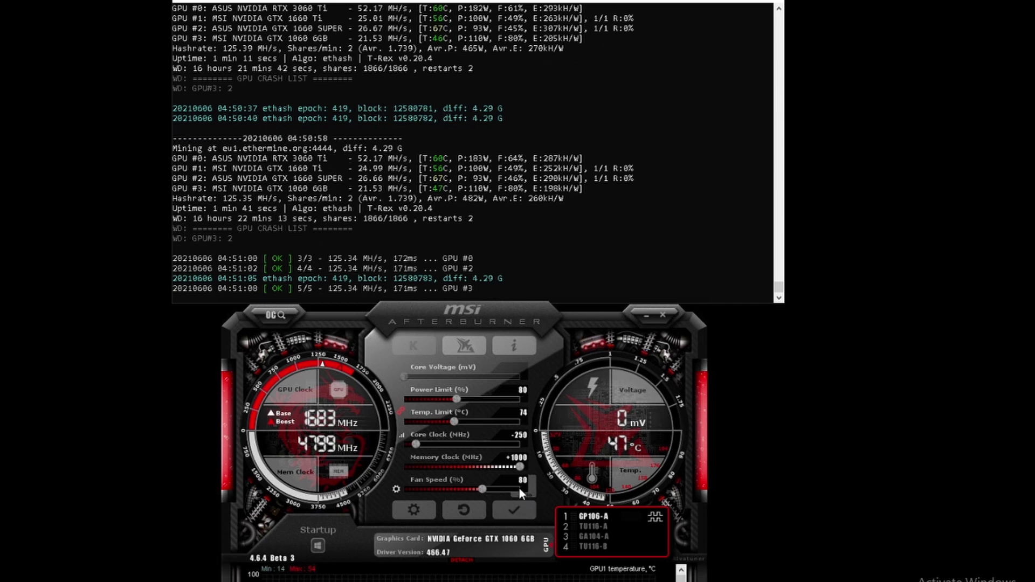
{"action": "left_click", "coordinate": [519, 513]}
{"action": "left_click", "coordinate": [519, 510]}
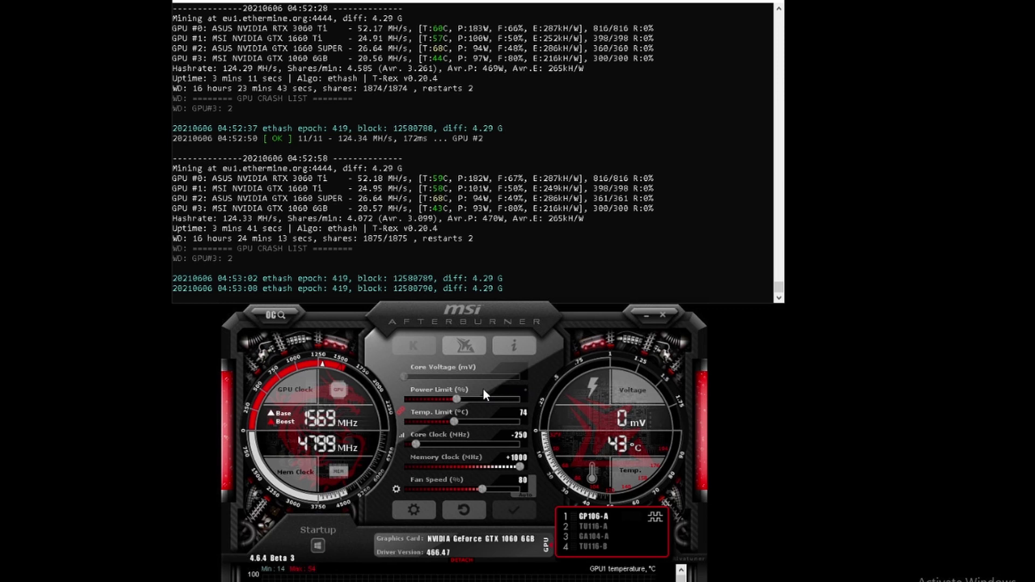
- Raise the power limit slider to 90%, lifting the temp limit to 79
{"action": "scroll", "coordinate": [483, 388], "scroll_direction": "up", "scroll_amount": 5}
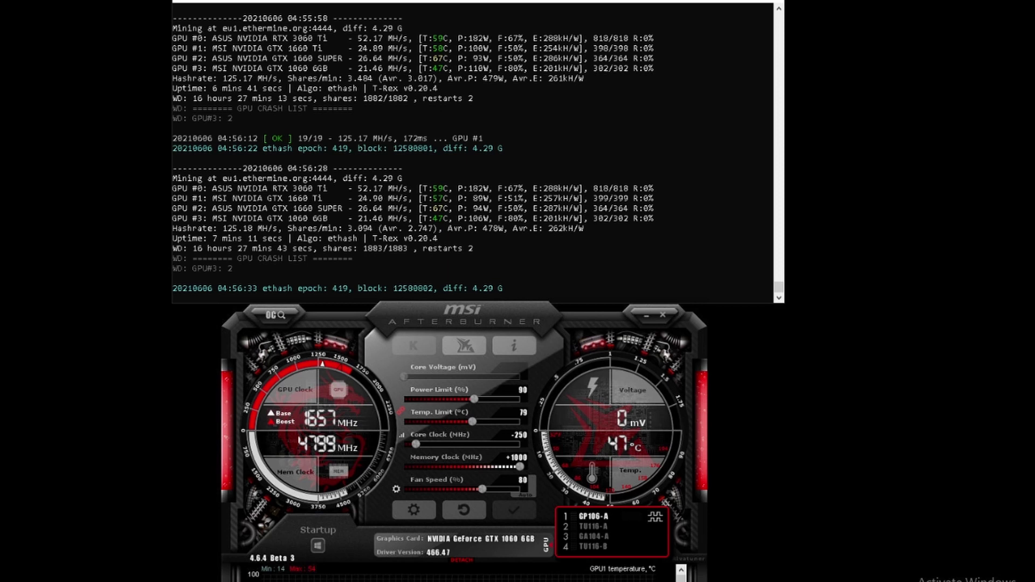
- Re-enable auto fan and turn on the user-defined curve, 40% at 30°C to 100% at 90°C
{"action": "left_click", "coordinate": [530, 492]}
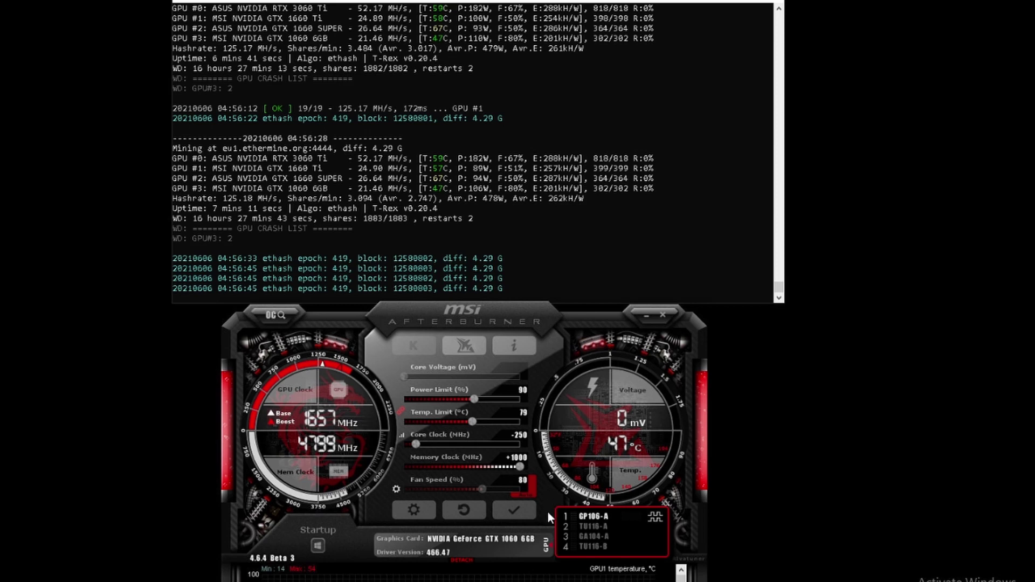
{"action": "left_click", "coordinate": [417, 511]}
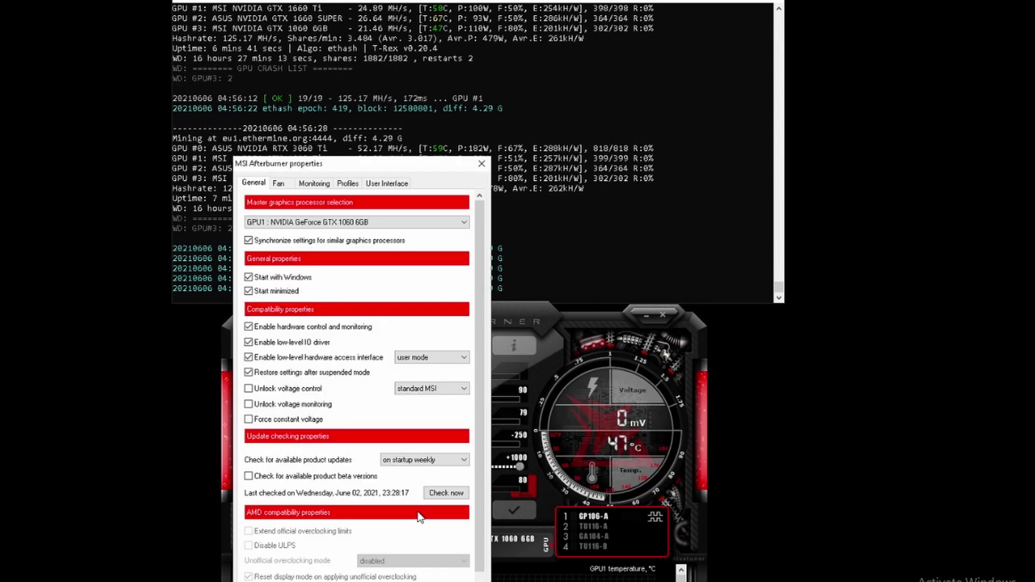
{"action": "left_click", "coordinate": [278, 183]}
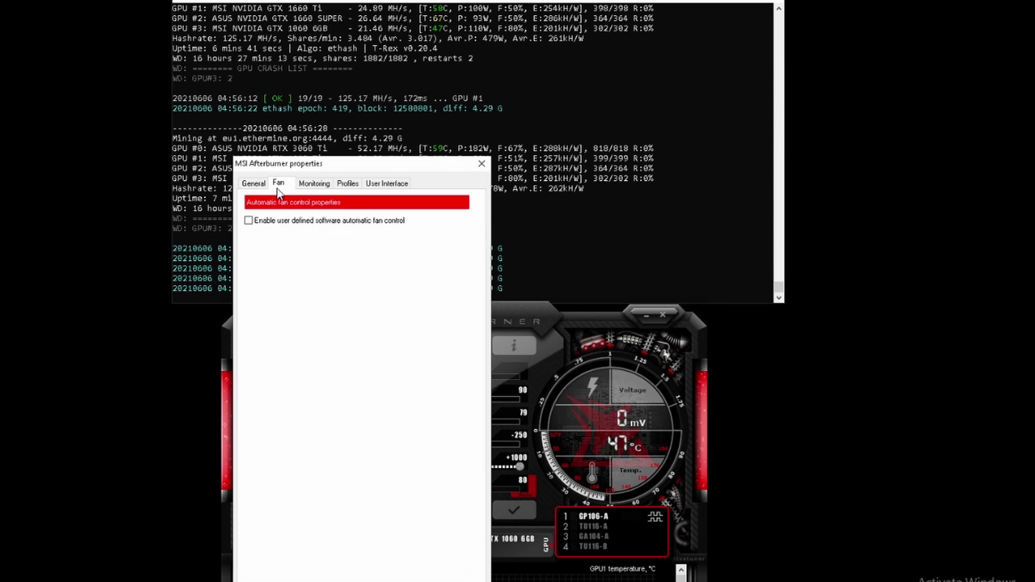
{"action": "left_click", "coordinate": [248, 220]}
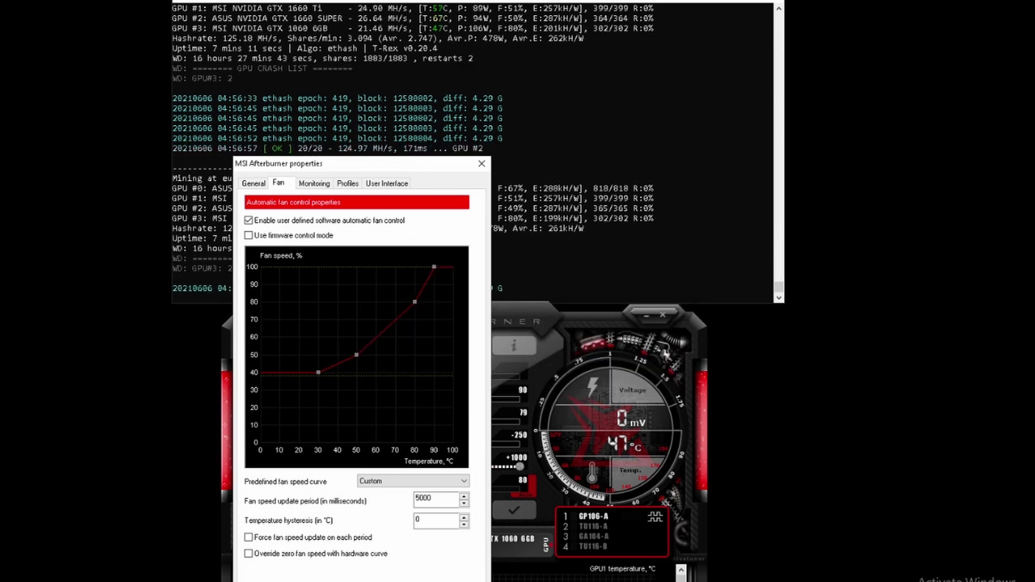
{"action": "key", "text": "Return"}
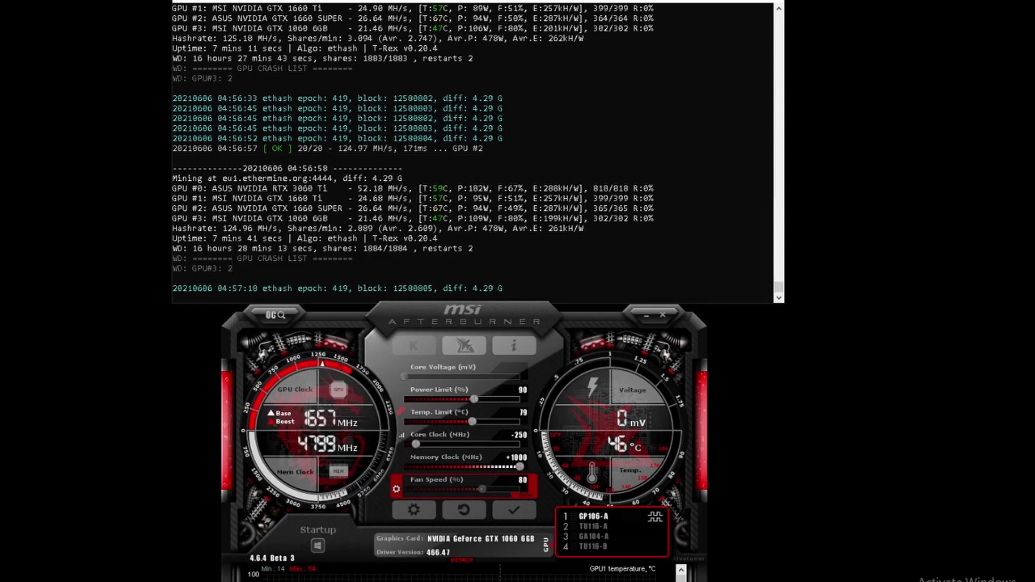